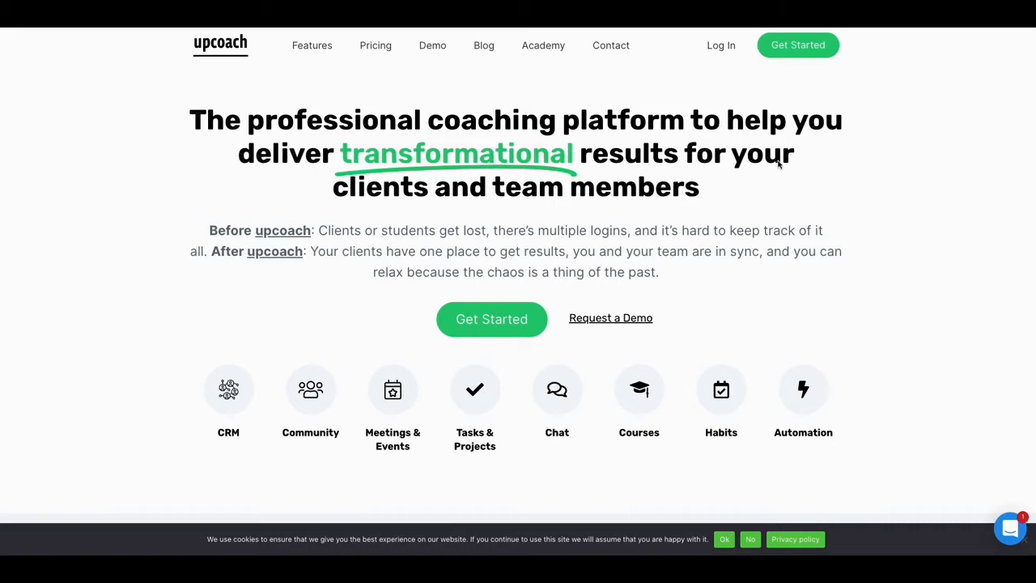
- Scroll the Qwary quiz preview and advance through its questions to the course organization question
scroll(784, 166, "down", 1)
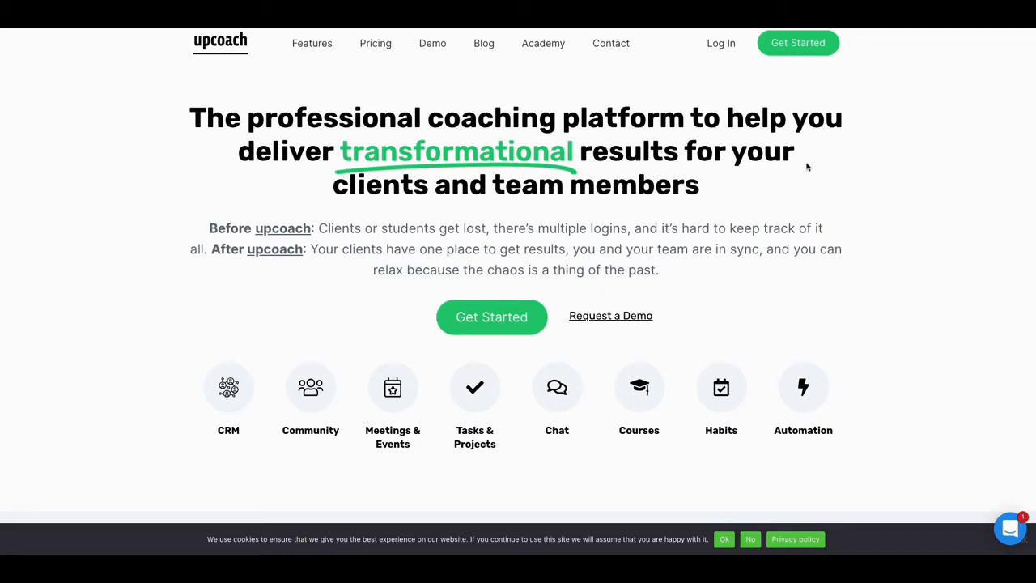
scroll(800, 156, "down", 1)
scroll(799, 156, "down", 2)
scroll(799, 156, "up", 3)
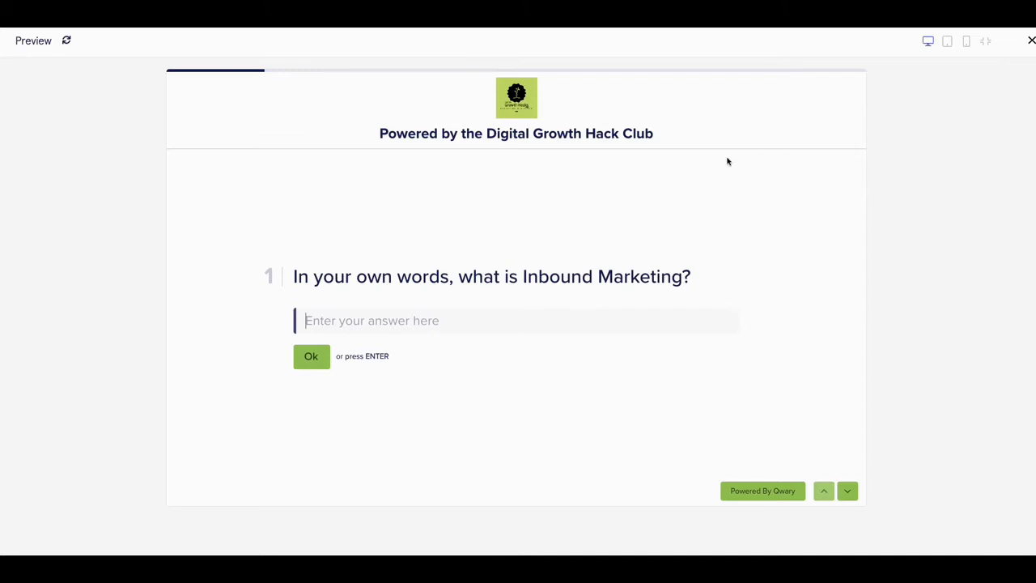
key("Return")
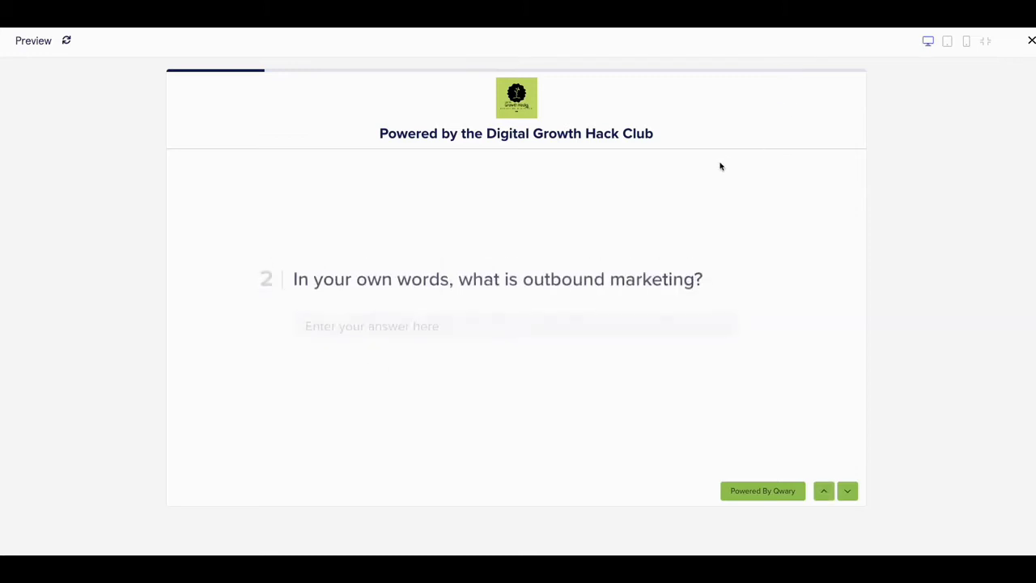
key("Return")
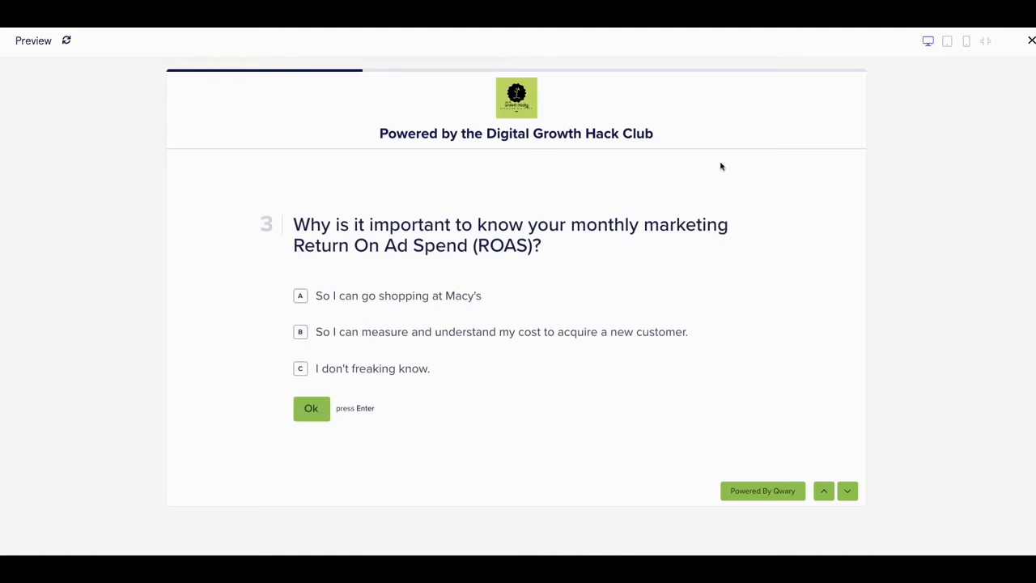
key("Return")
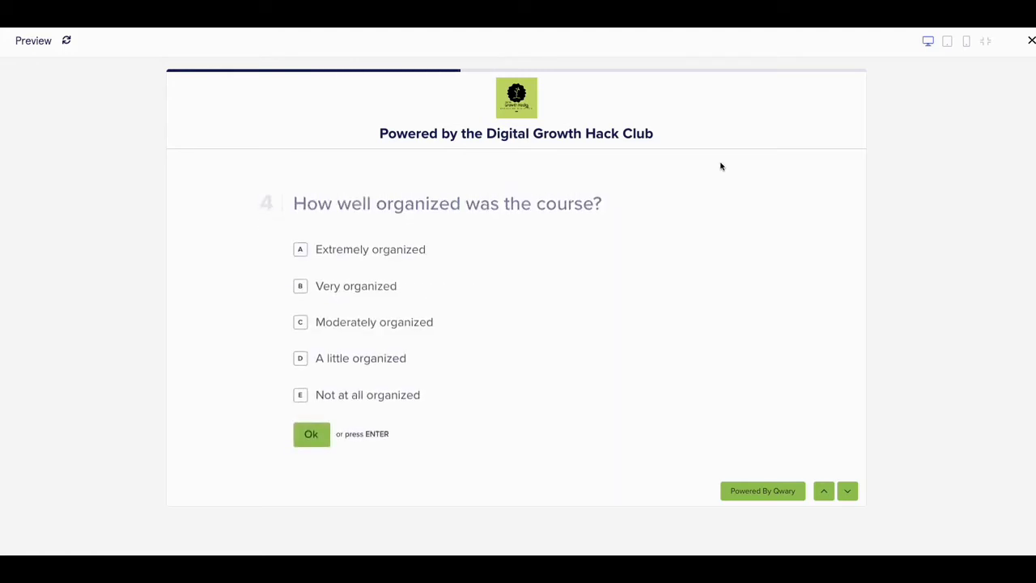
- Go back to question 2 on outbound marketing and view it at tablet width
key("Up")
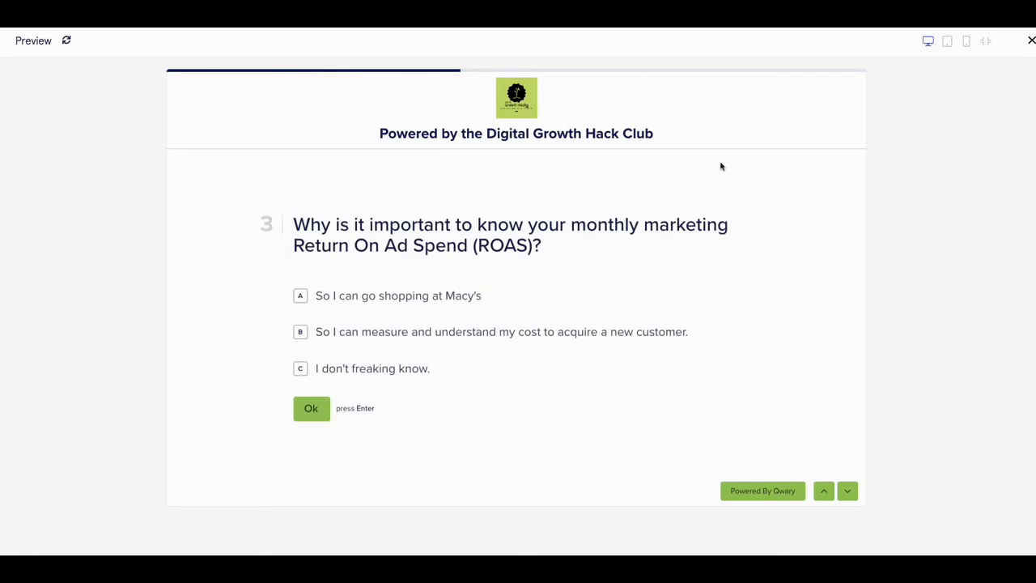
key("Up")
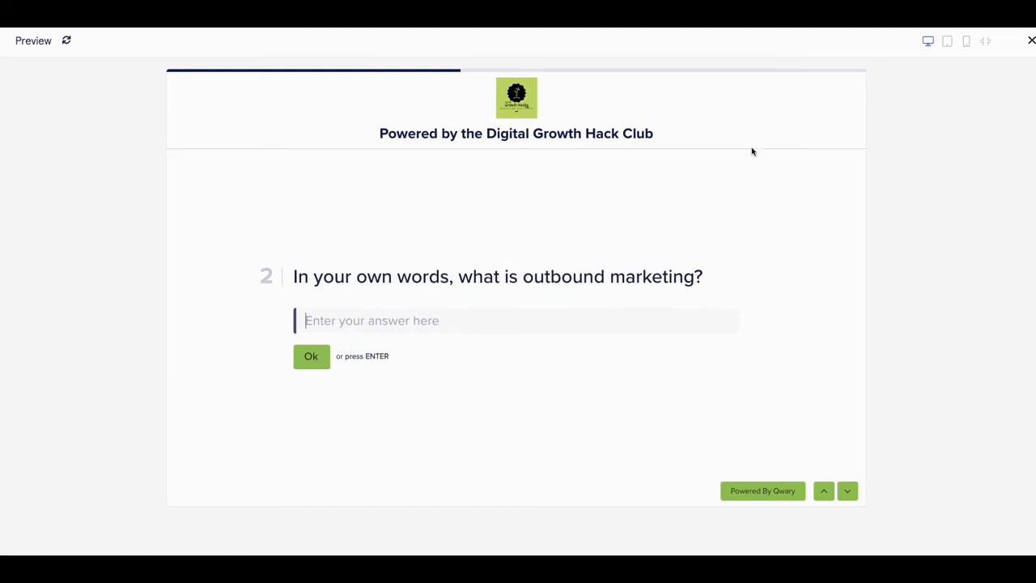
left_click(948, 41)
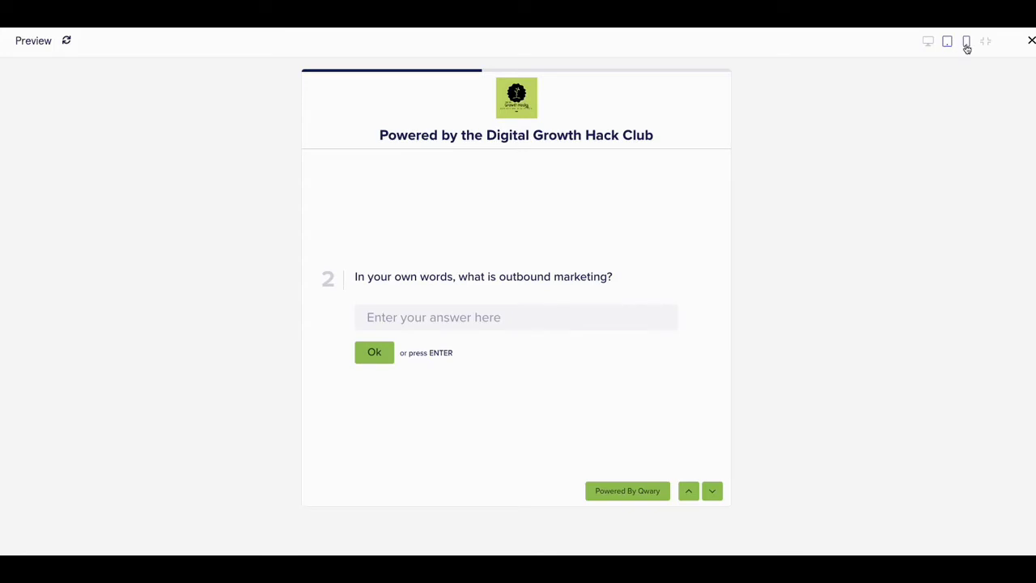
- Check the quiz form at mobile width, then return the preview to desktop width
left_click(967, 42)
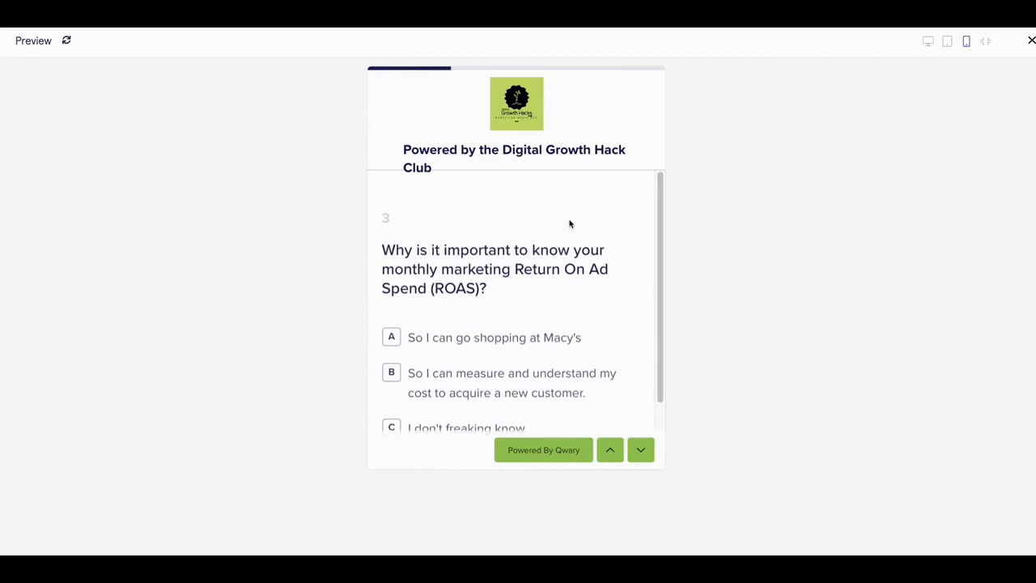
scroll(579, 235, "down", 2)
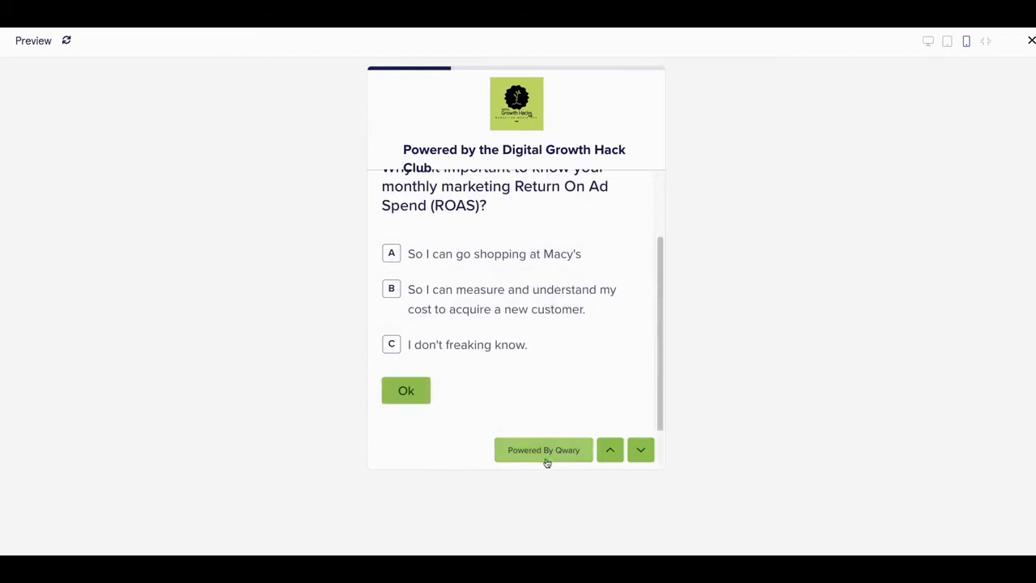
scroll(572, 378, "up", 2)
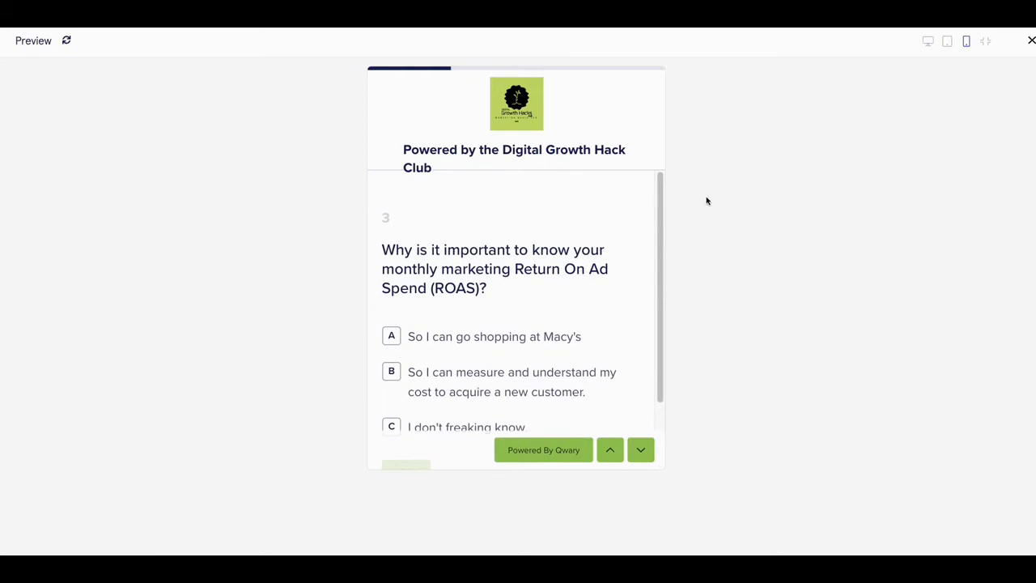
left_click(929, 42)
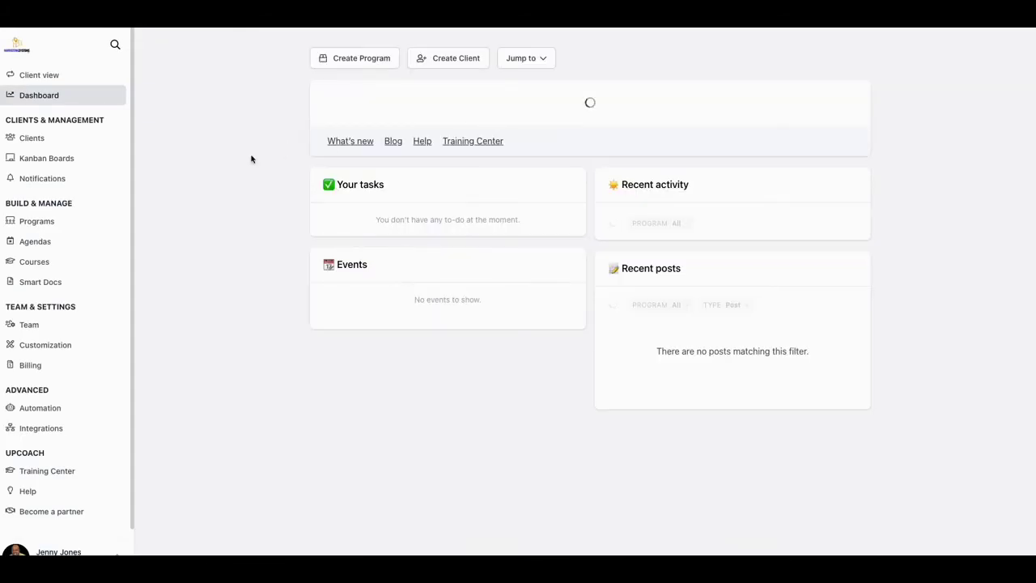
- From Programs, open Digital Real Estate Masterclass in Client view via its Actions menu
left_click(28, 225)
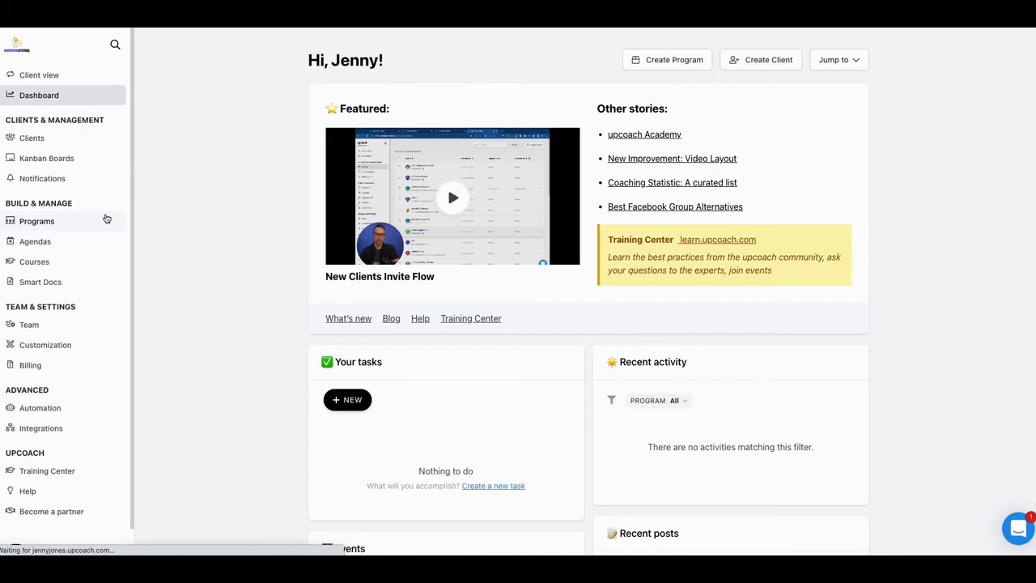
left_click(46, 226)
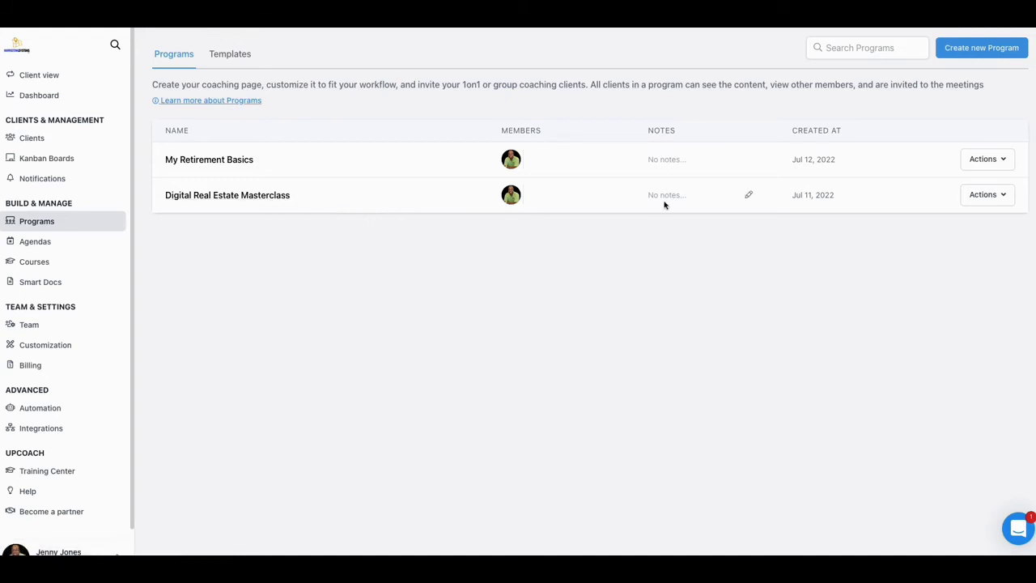
left_click(1003, 197)
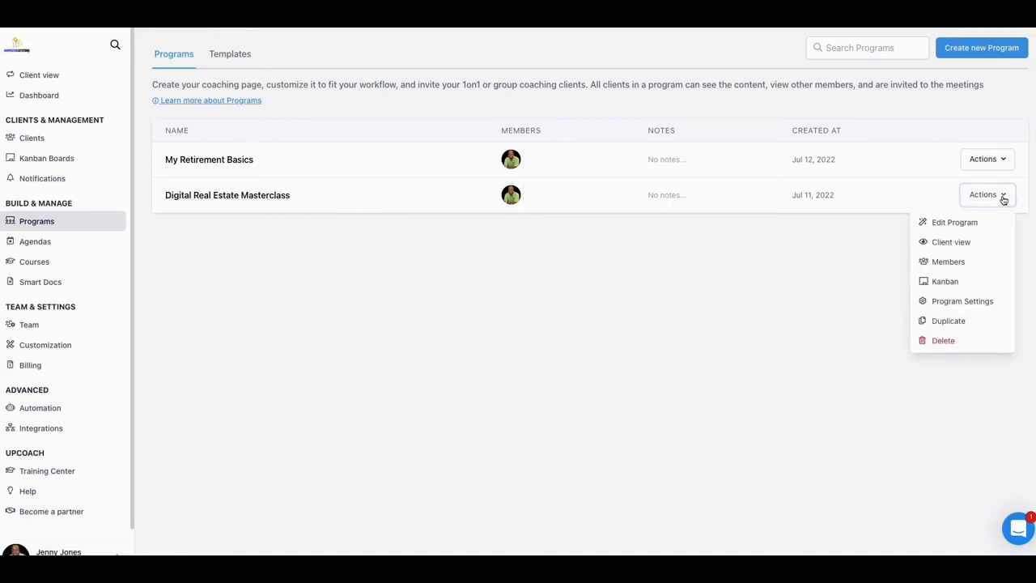
left_click(942, 242)
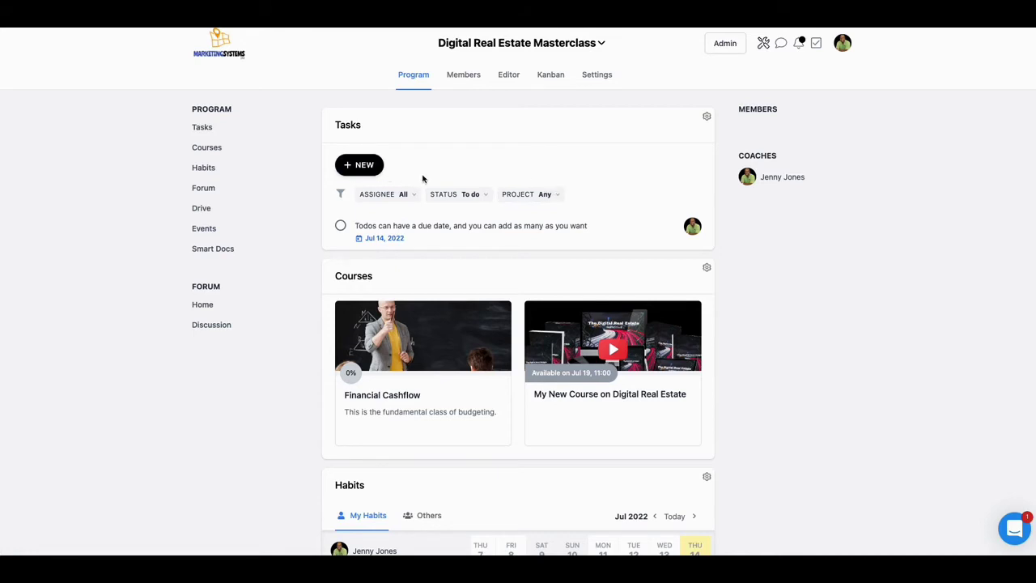
- Scroll to Smart Docs and open 'Digital Real Estate Marketing Module 1 Quiz'
scroll(442, 180, "down", 3)
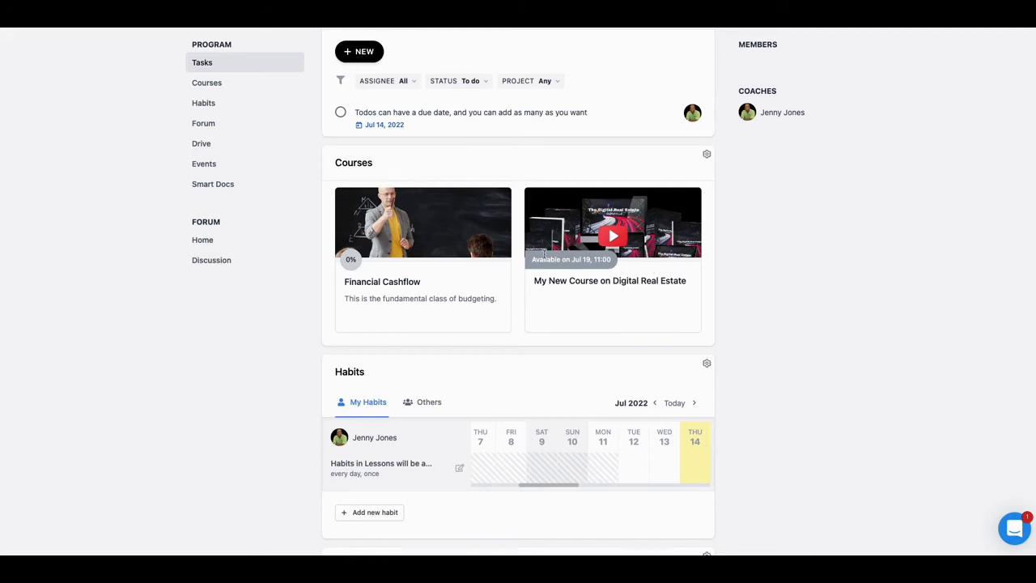
scroll(502, 263, "down", 3)
scroll(503, 262, "down", 5)
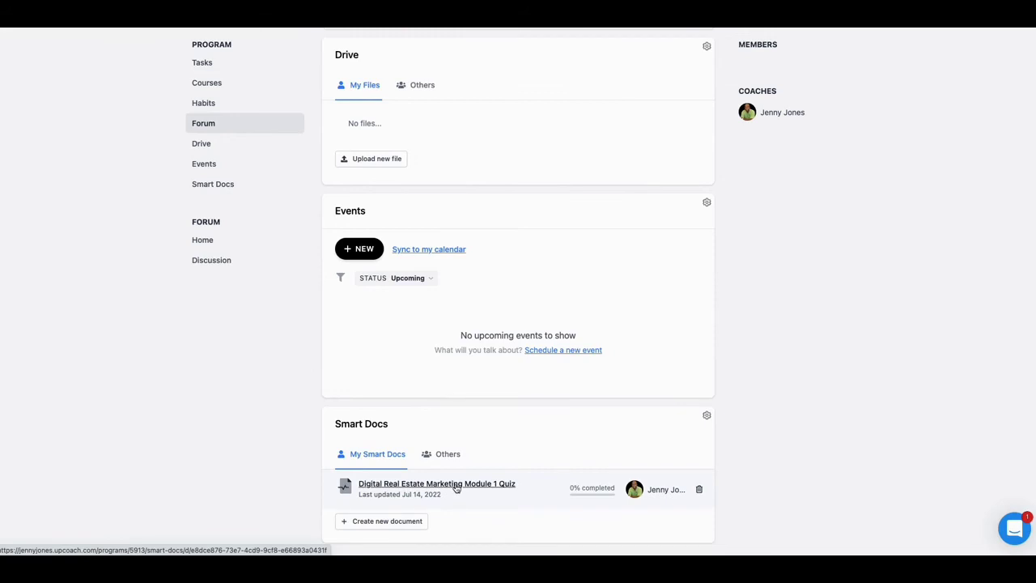
left_click(456, 485)
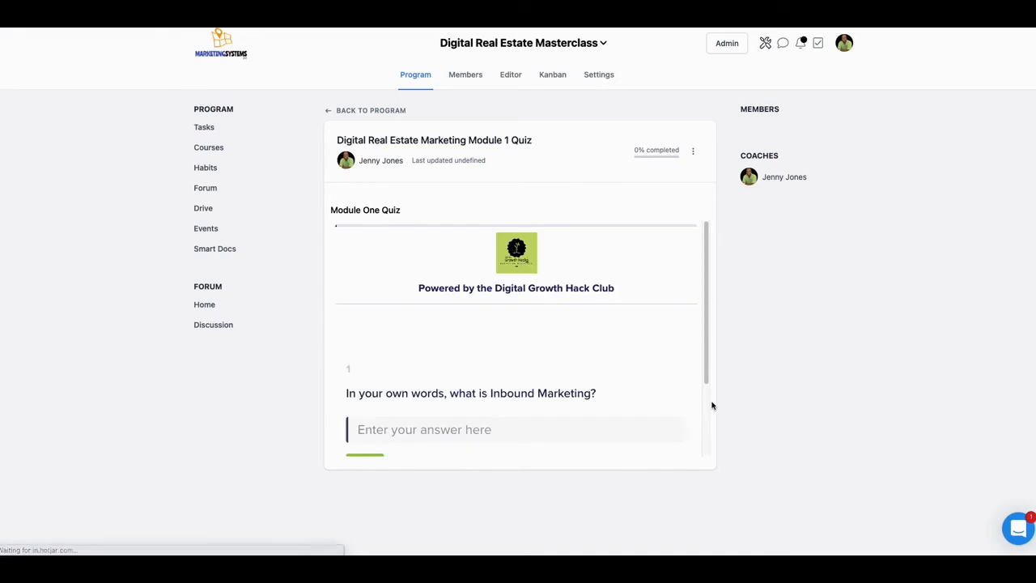
- Advance the embedded quiz to its next question, then switch back to the Admin side
scroll(661, 305, "down", 2)
scroll(661, 304, "down", 3)
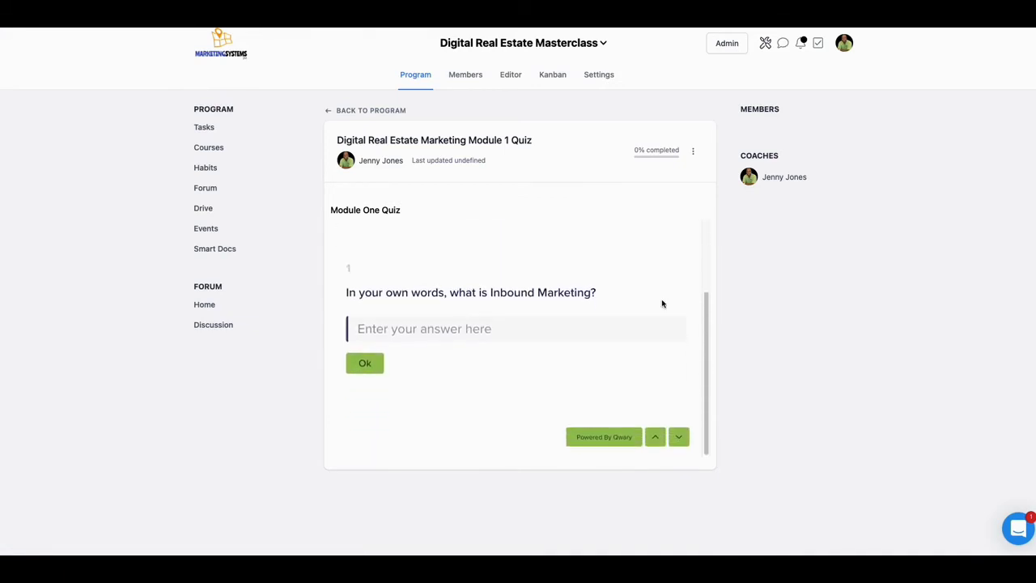
left_click(679, 437)
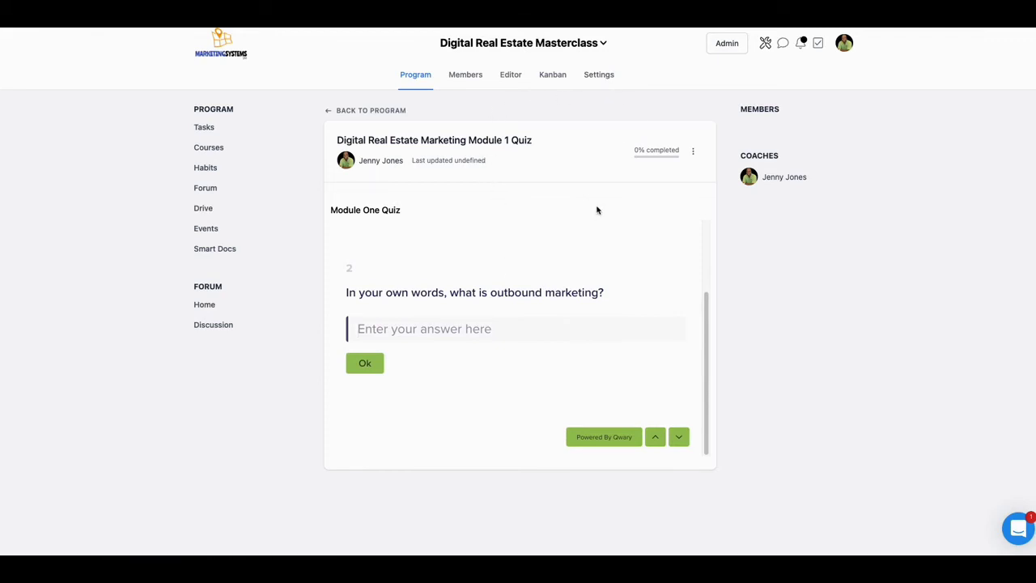
left_click(730, 44)
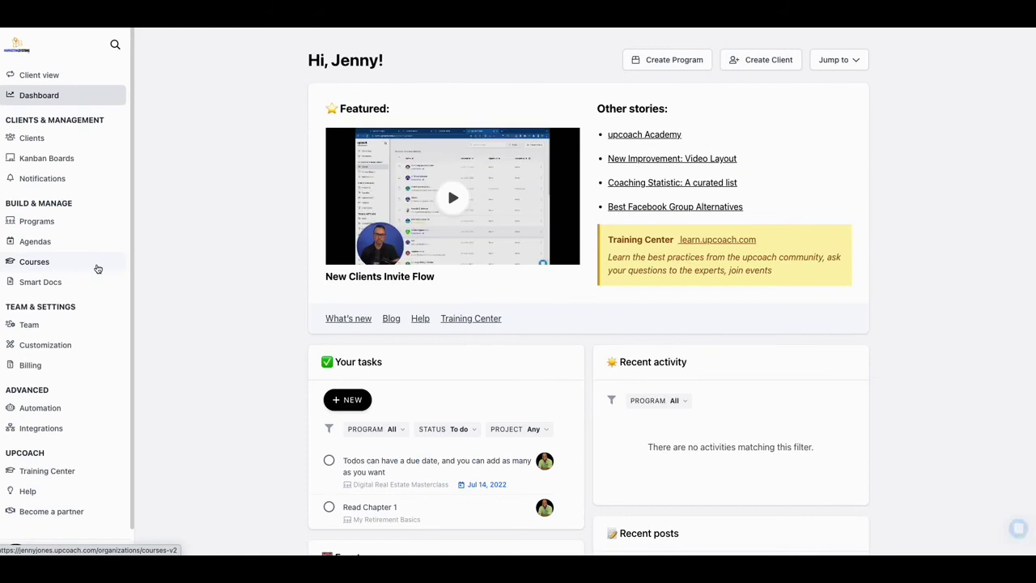
- Open Smart Docs and start editing the Digital Real Estate Mini Quiz
scroll(77, 301, "down", 1)
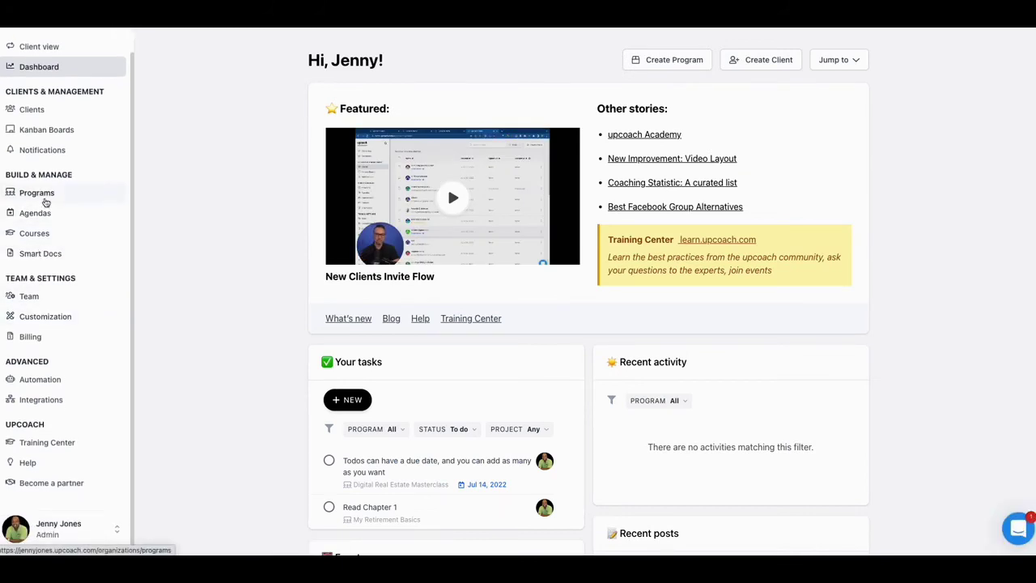
left_click(40, 254)
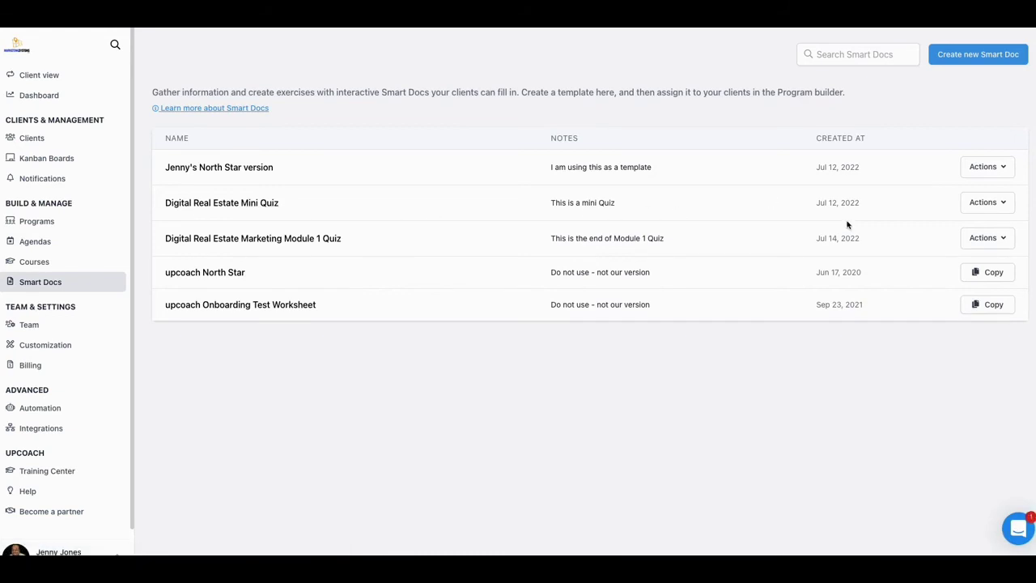
left_click(1002, 205)
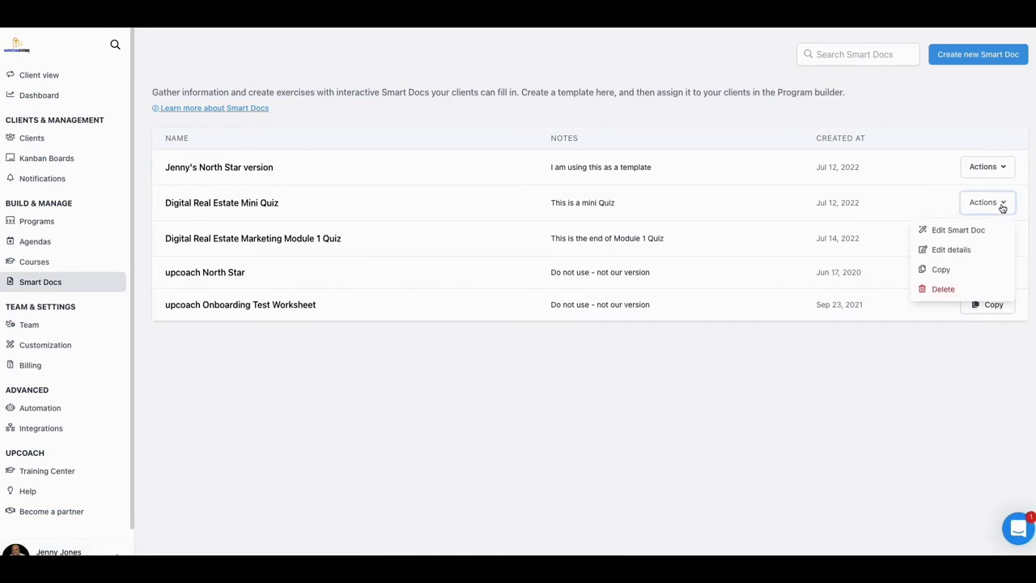
left_click(955, 235)
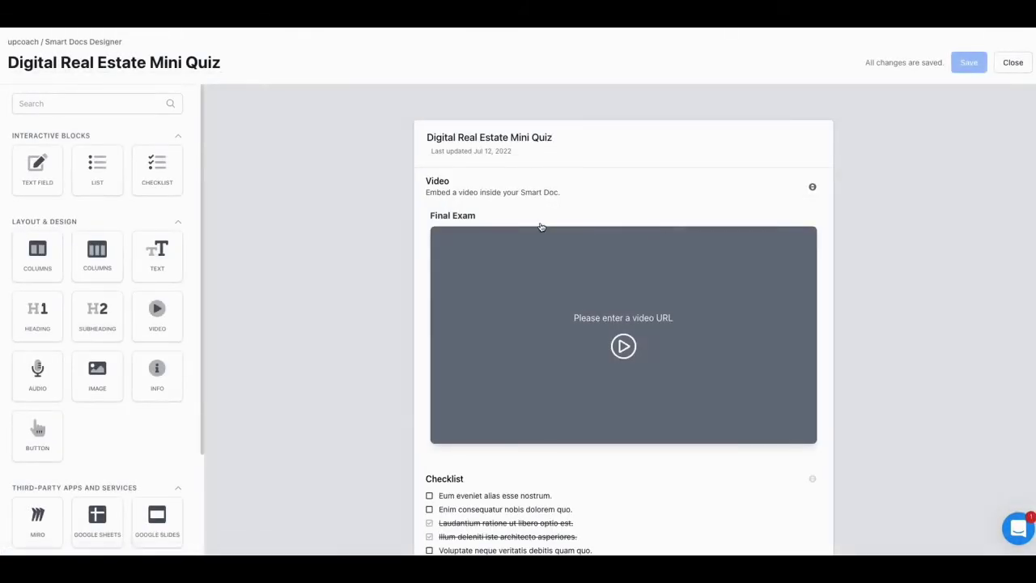
scroll(388, 239, "down", 1)
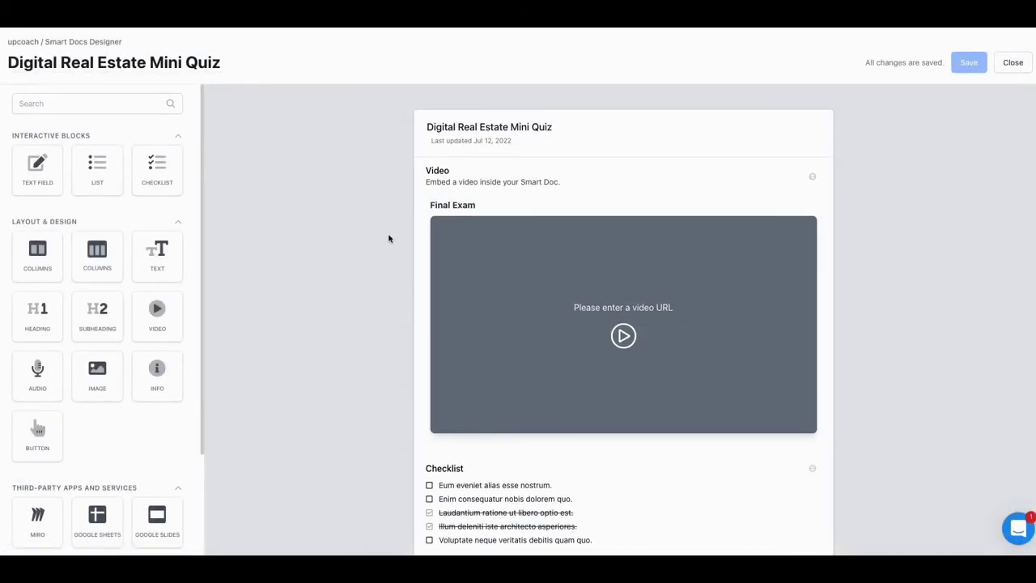
scroll(389, 237, "up", 1)
scroll(389, 237, "down", 1)
scroll(396, 210, "up", 1)
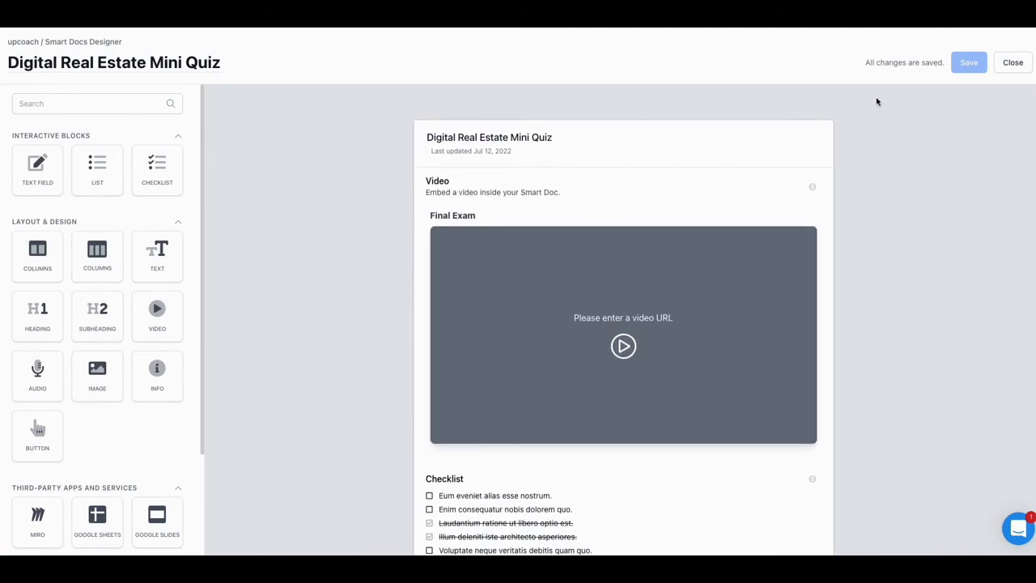
left_click(1012, 63)
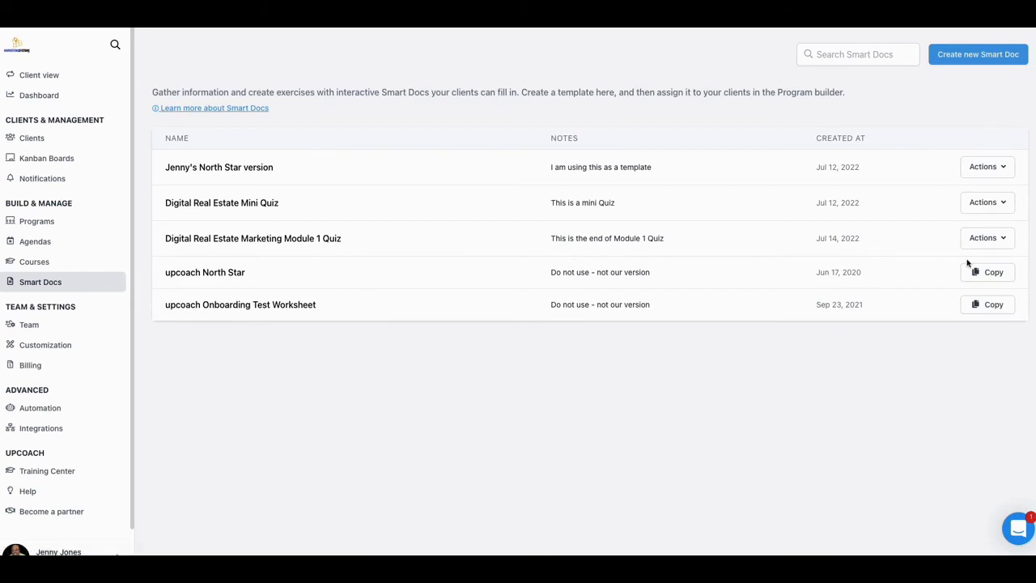
- Edit the Module 1 Quiz Smart Doc and drop an HTML block below the Module One Quiz
left_click(1004, 238)
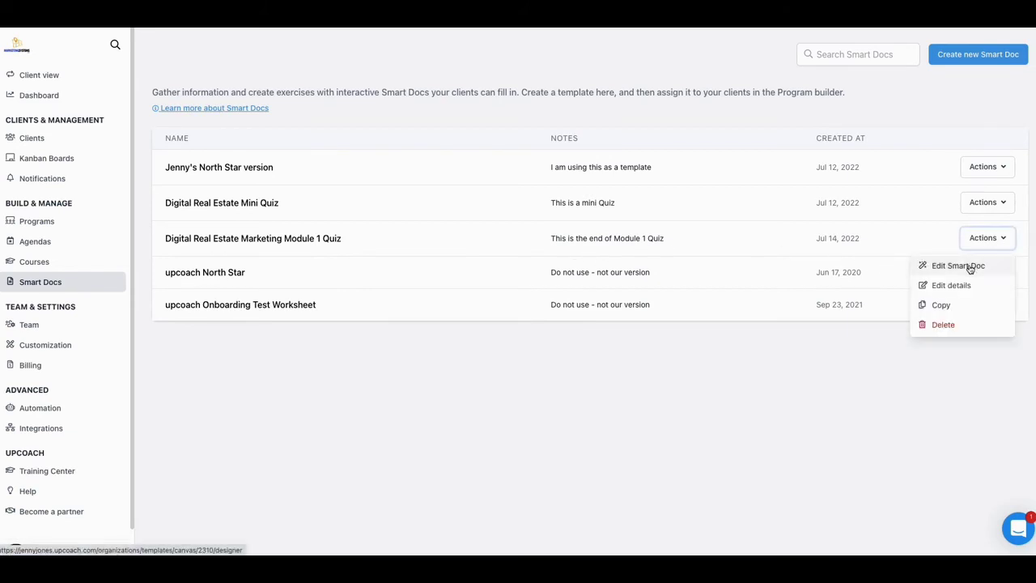
left_click(976, 264)
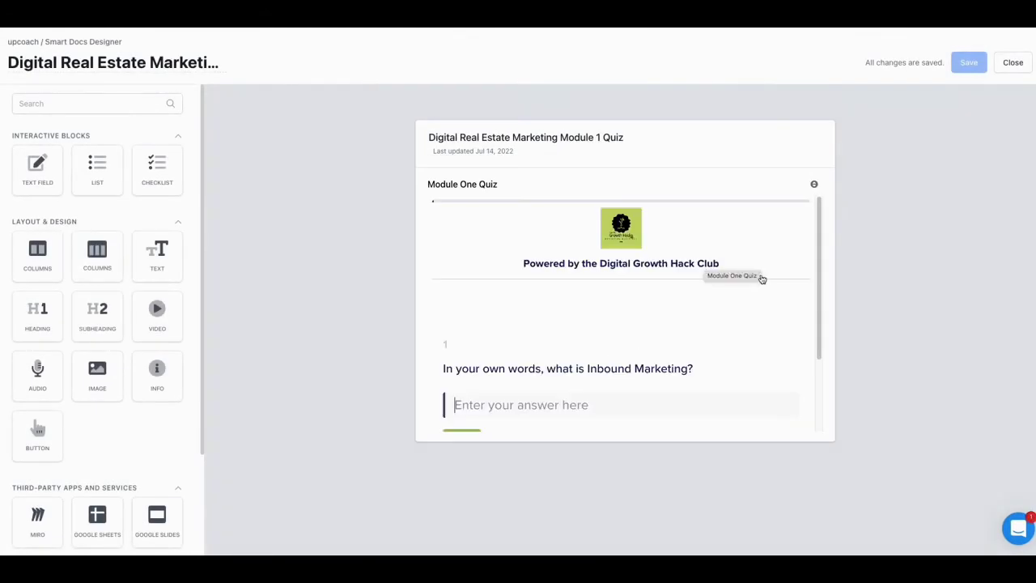
scroll(201, 316, "down", 3)
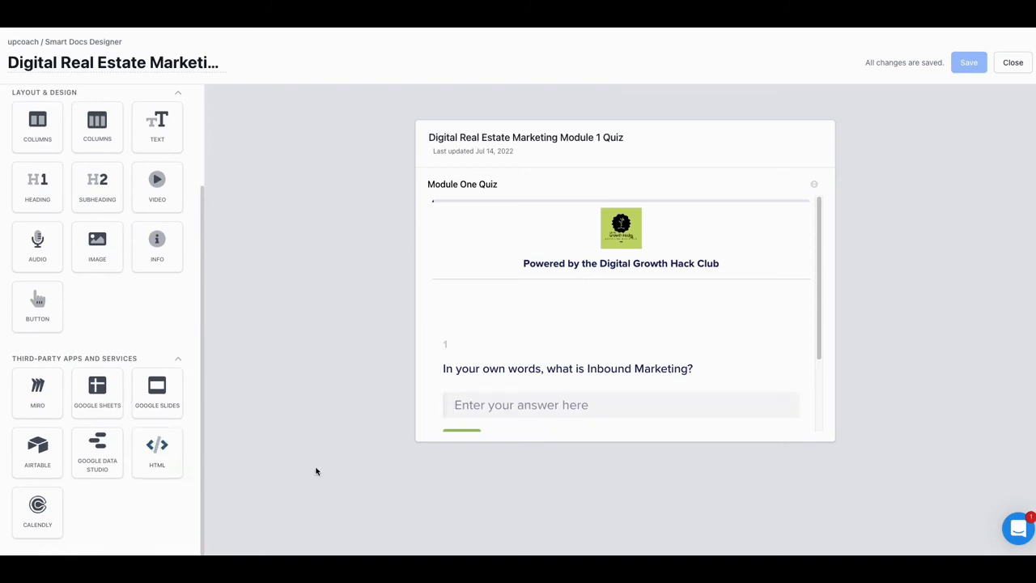
left_click_drag(166, 452, 537, 457)
left_click_drag(161, 447, 477, 441)
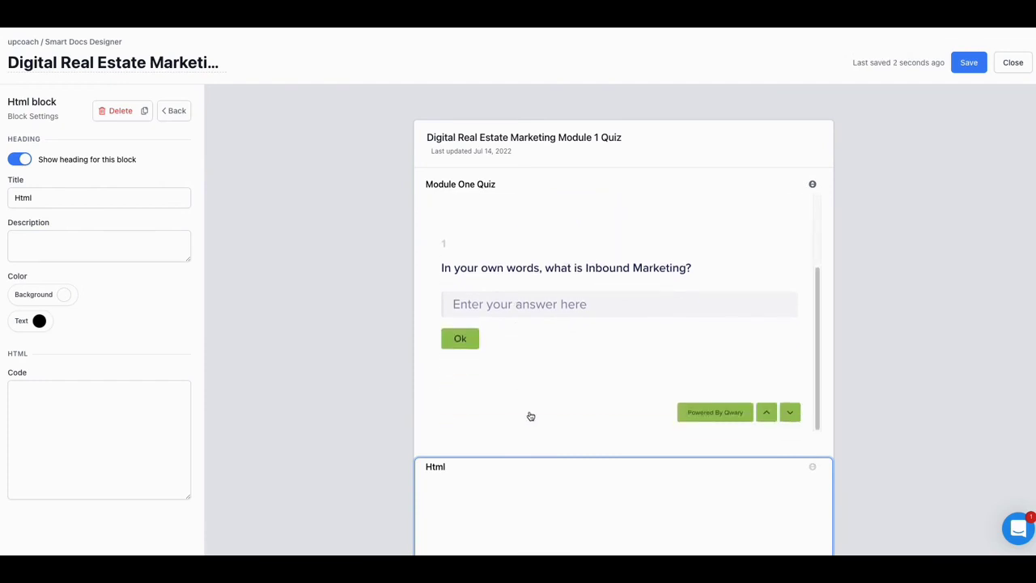
- Paste the Qwary embed script into the HTML block's code box and select its 'Html' title
scroll(529, 416, "down", 2)
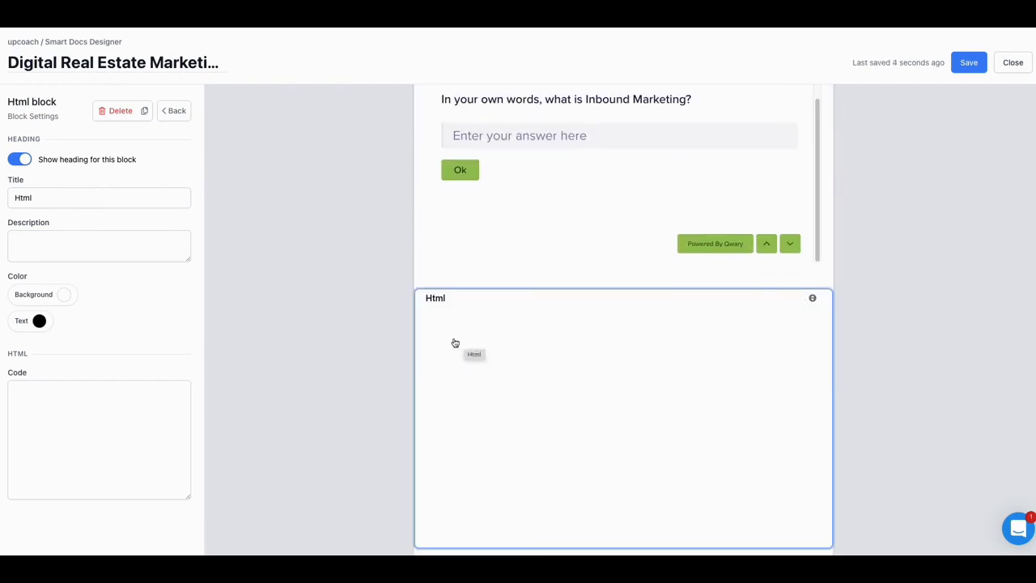
left_click(56, 396)
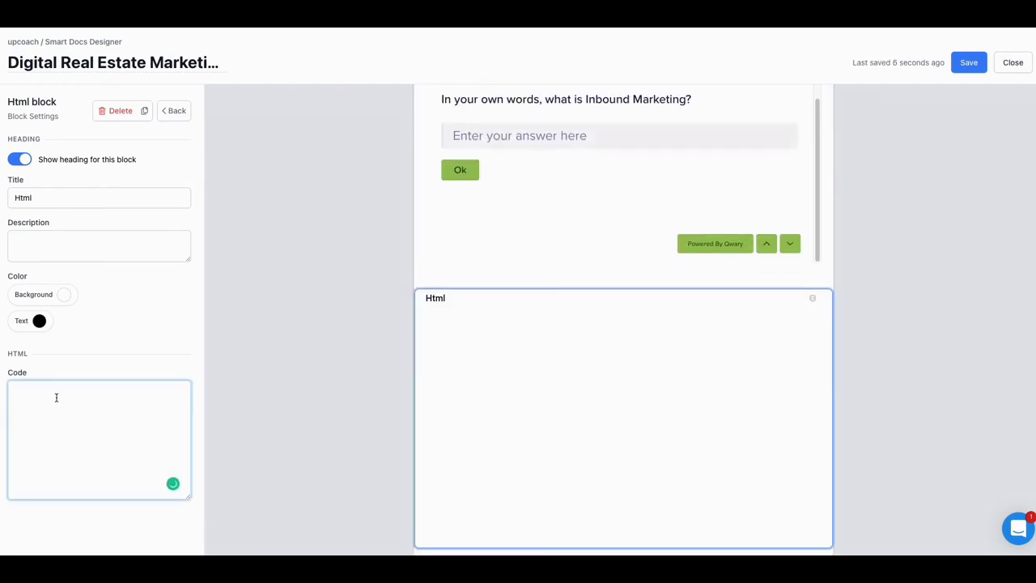
right_click(57, 391)
left_click(74, 471)
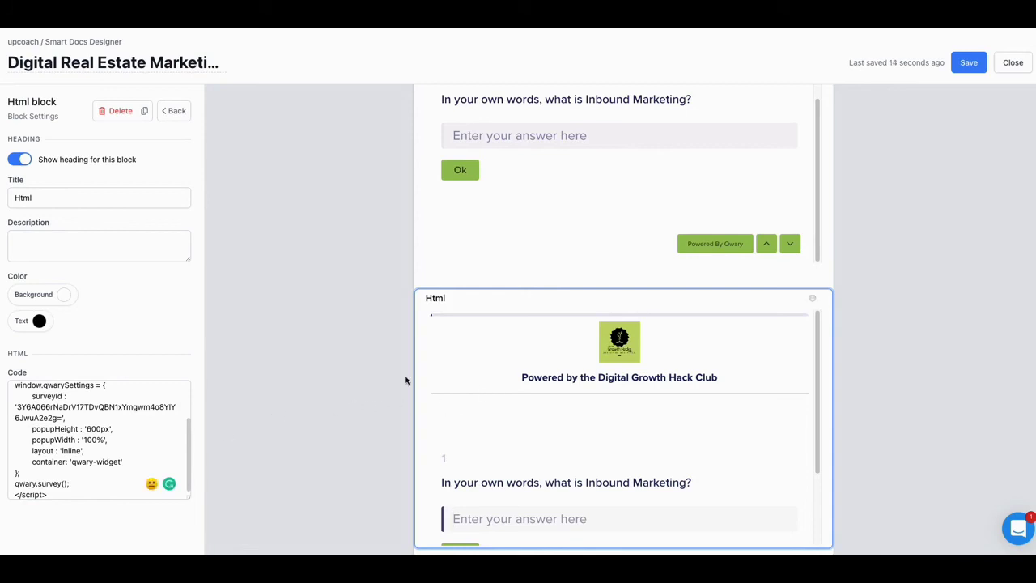
left_click(55, 195)
left_click_drag(55, 195, 23, 195)
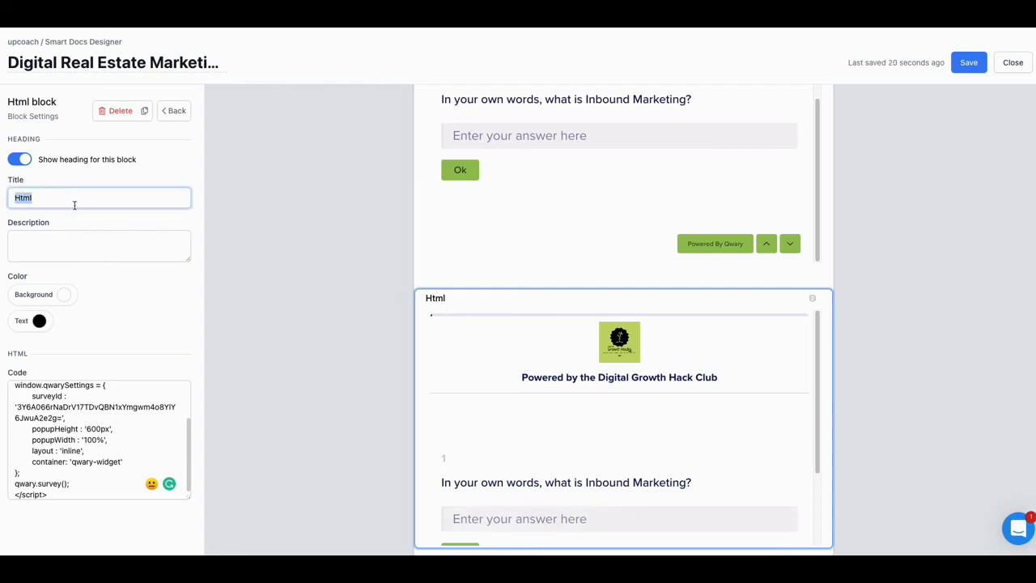
- Title the block '2nd quiz' and review its heading above the embedded quiz
type("2nd quiz")
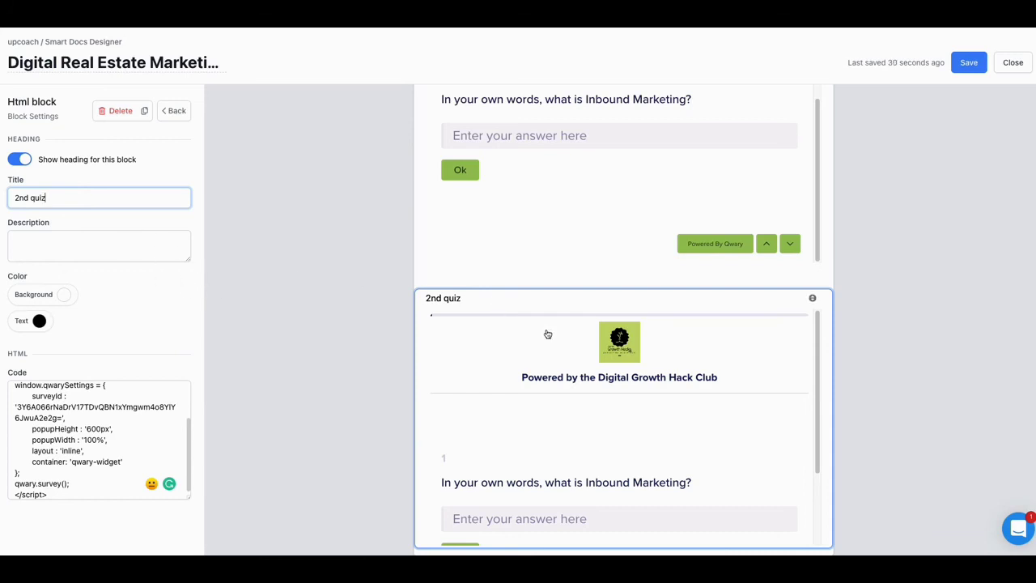
scroll(603, 340, "up", 3)
scroll(610, 324, "down", 3)
scroll(96, 477, "up", 3)
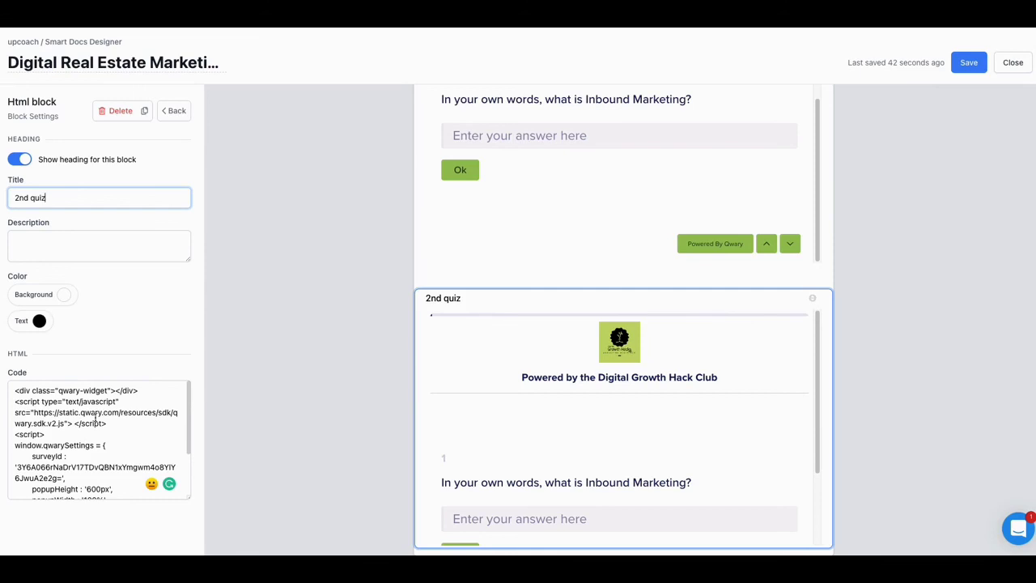
- Delete the 2nd quiz block and drop an Audio block beneath the Module One Quiz
left_click(121, 110)
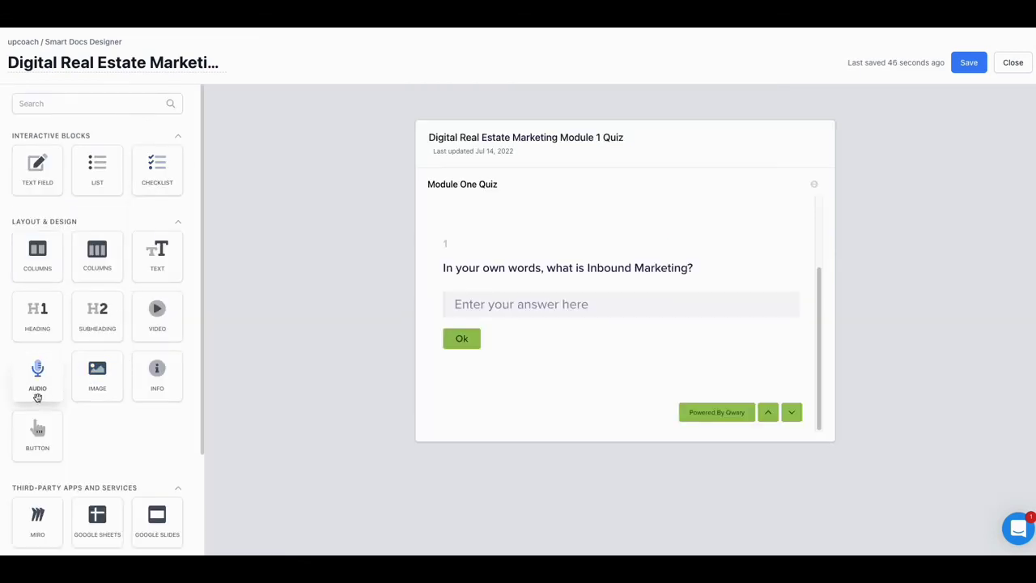
left_click_drag(38, 373, 560, 449)
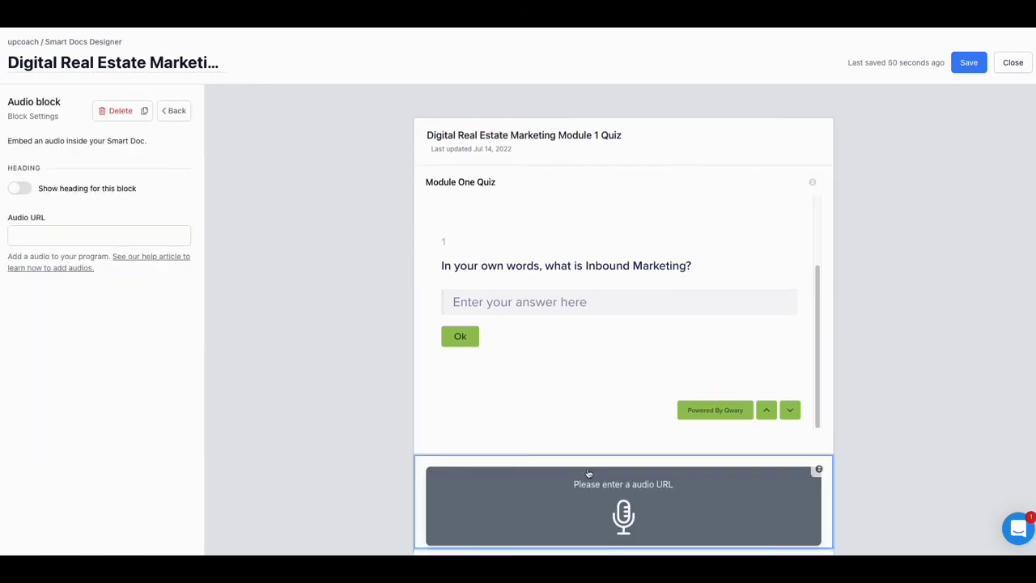